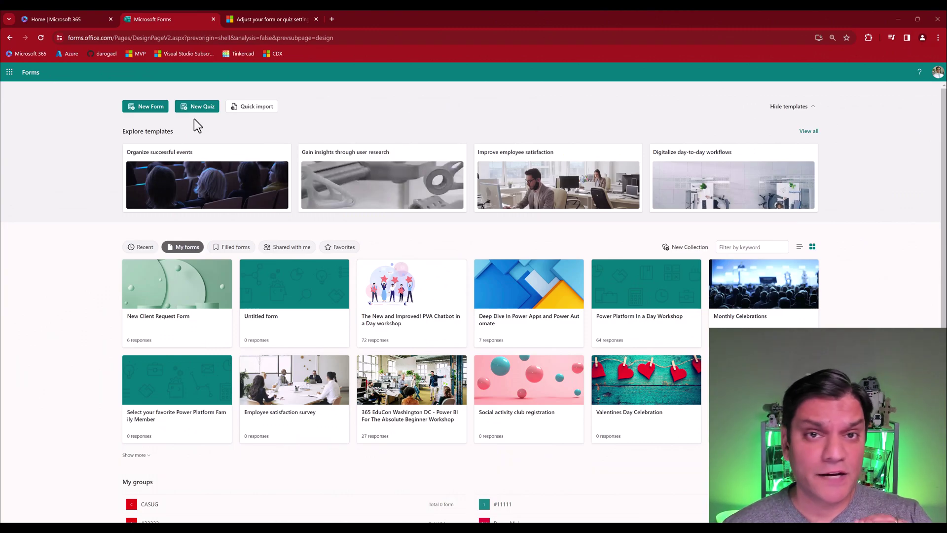
# Step: Start a new blank quiz and retitle it 'Practice Math'
pyautogui.click(282, 20)
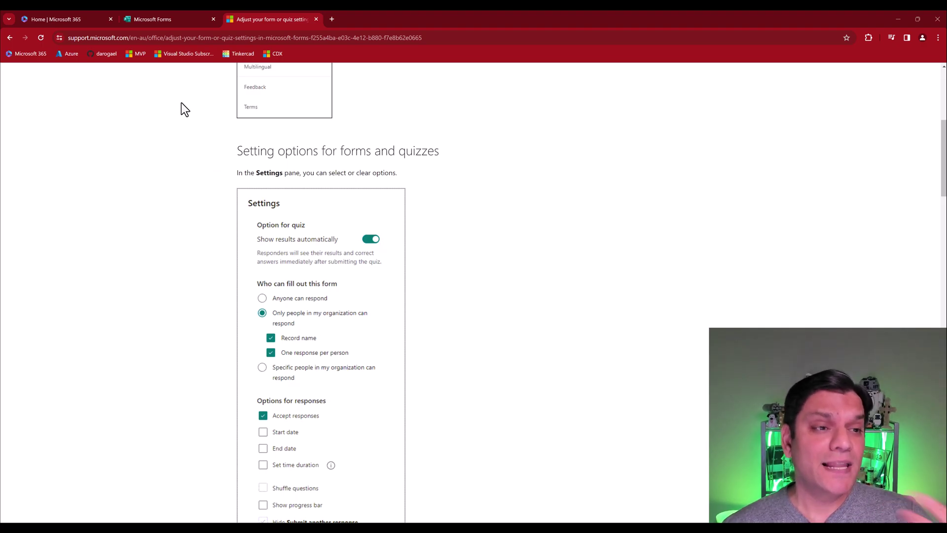
pyautogui.click(167, 16)
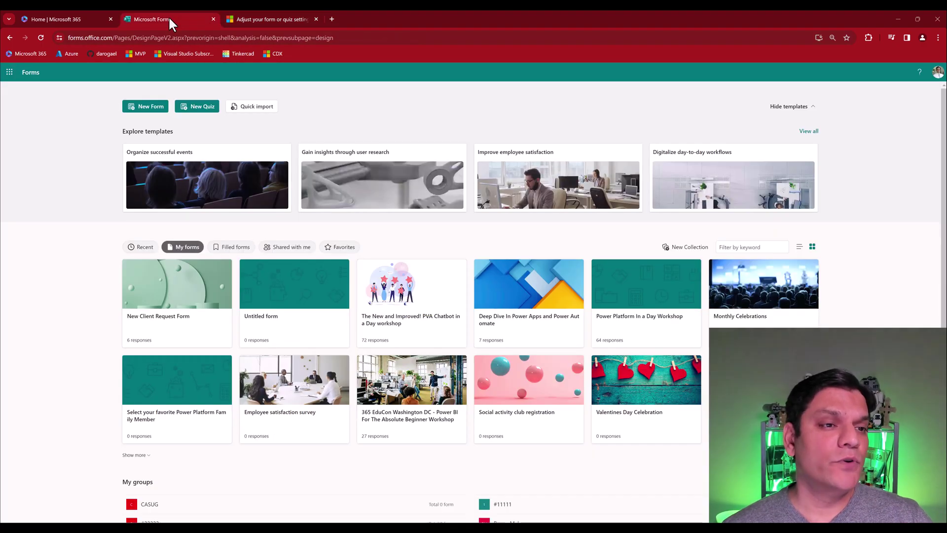
pyautogui.click(194, 114)
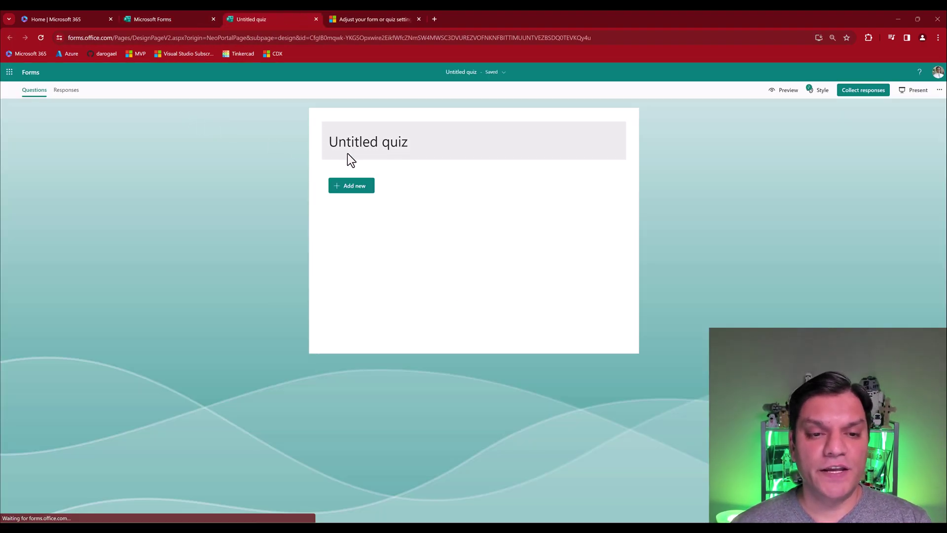
pyautogui.click(347, 145)
pyautogui.press('BackSpace')
pyautogui.write('Practice Math')
# Step: Add the choice question 'Sum of 1 + 1' with options 1, 2 and 5
pyautogui.click(347, 198)
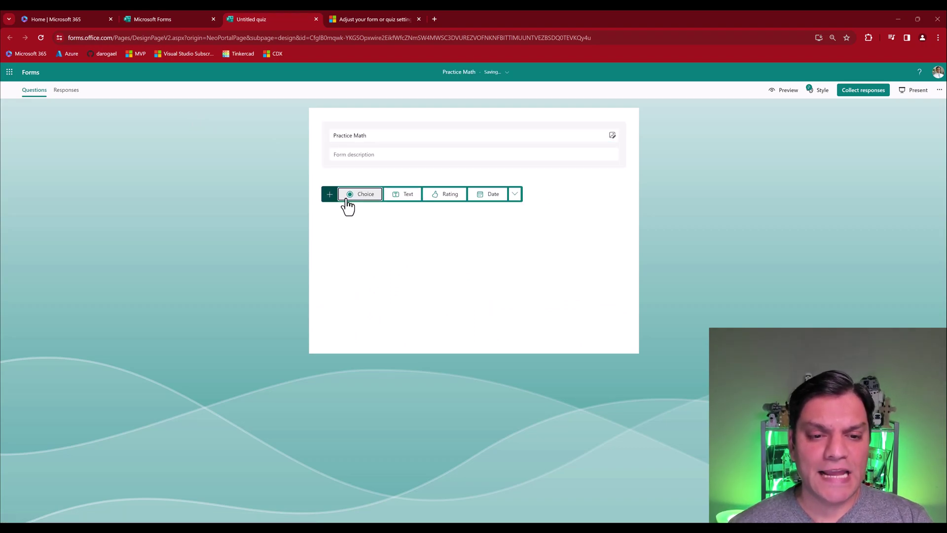
pyautogui.click(348, 198)
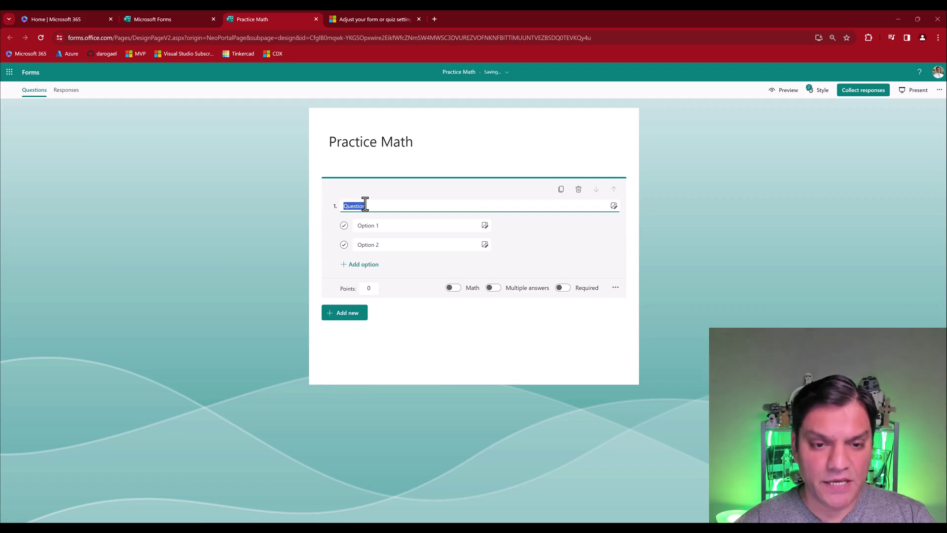
pyautogui.write('Sum of 1')
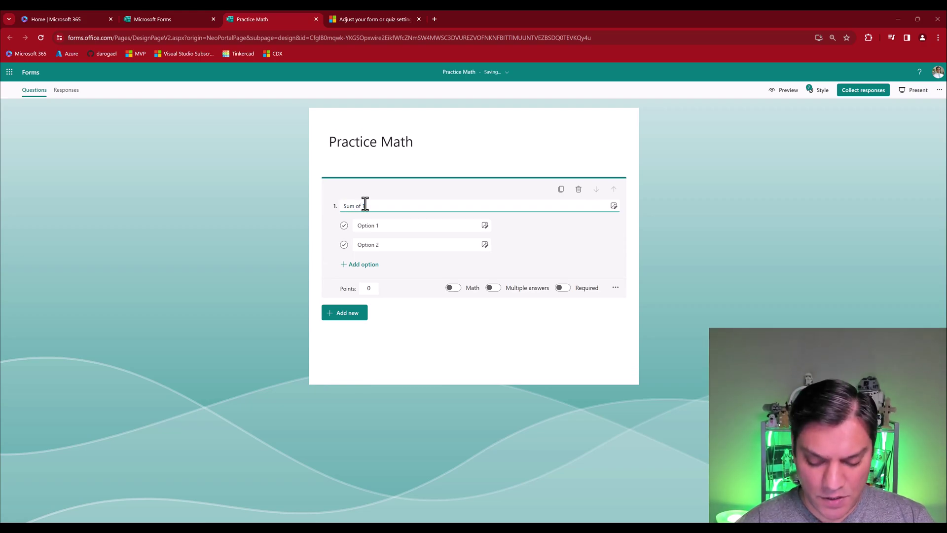
pyautogui.write(' + 1')
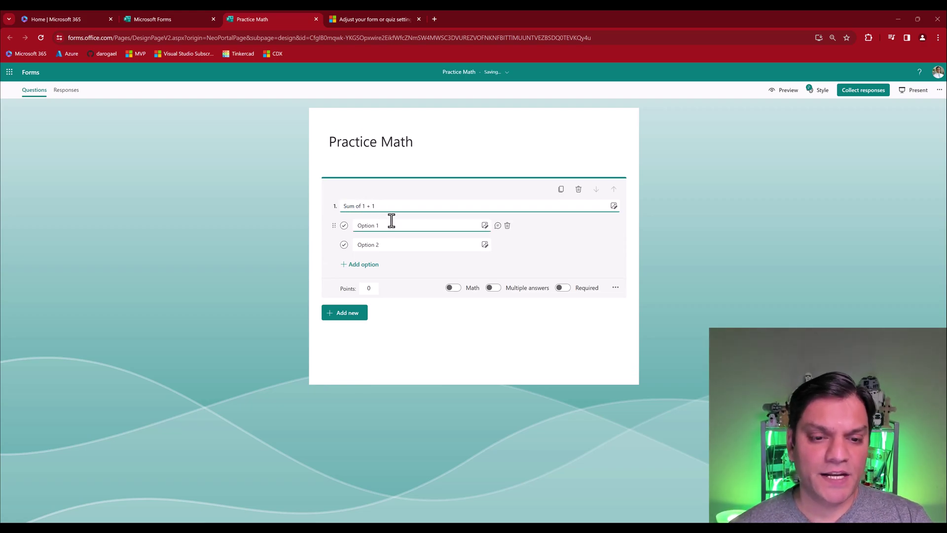
pyautogui.click(388, 224)
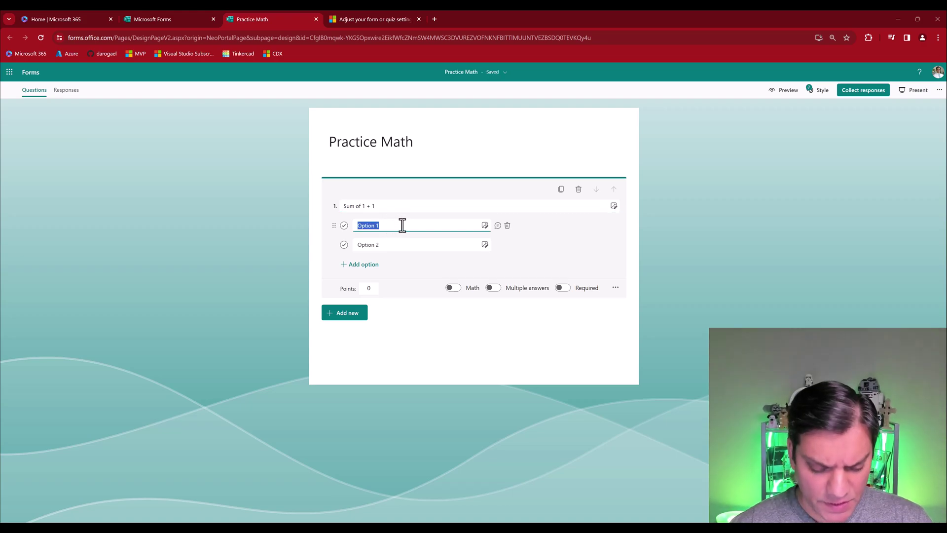
pyautogui.write('1')
pyautogui.click(394, 240)
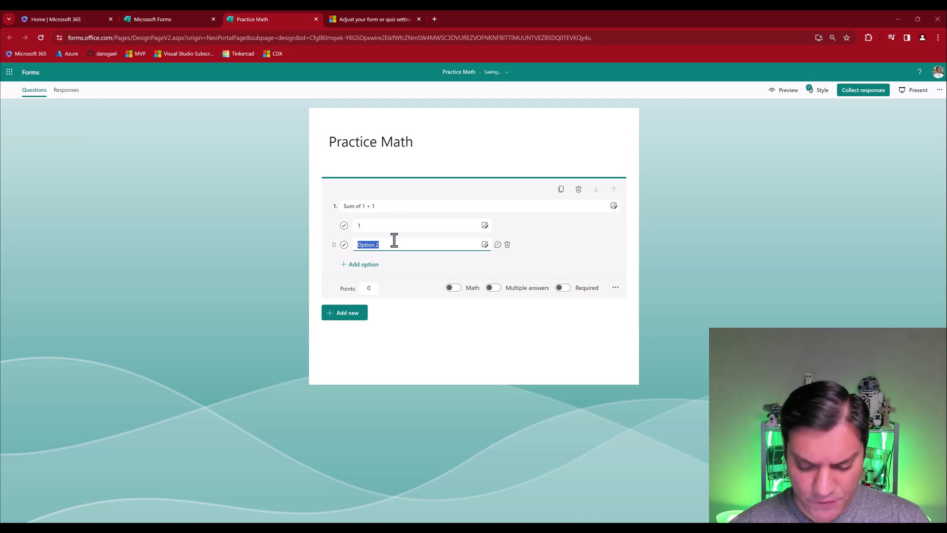
pyautogui.press('BackSpace')
pyautogui.write('2')
pyautogui.click(368, 267)
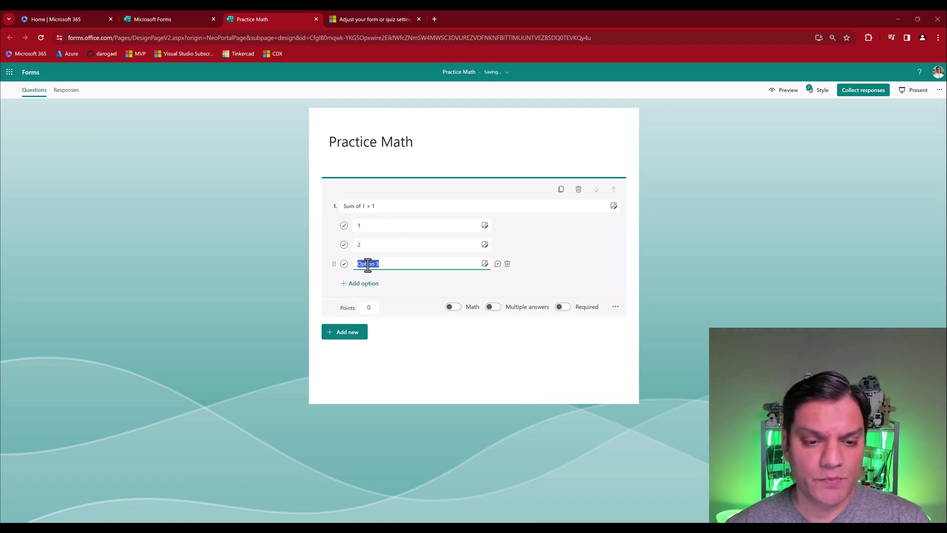
pyautogui.write('5')
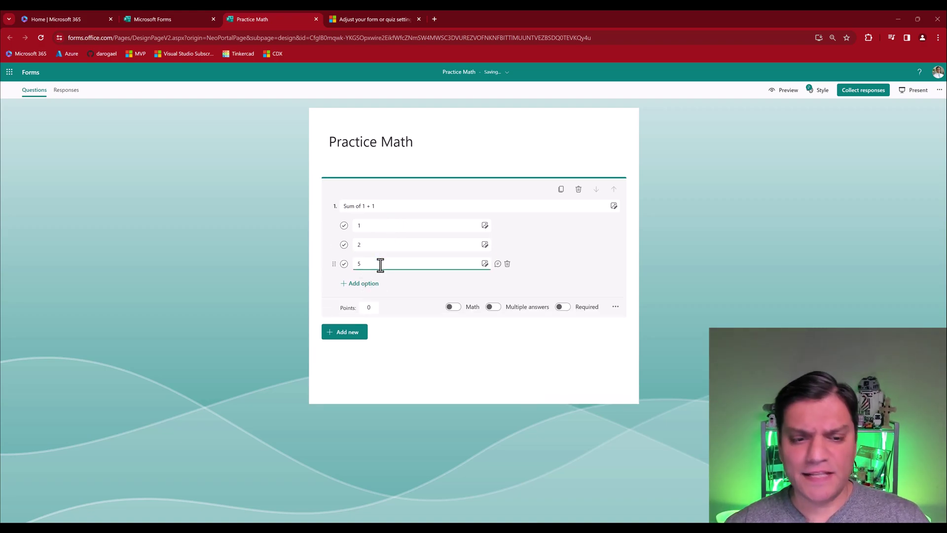
pyautogui.click(578, 259)
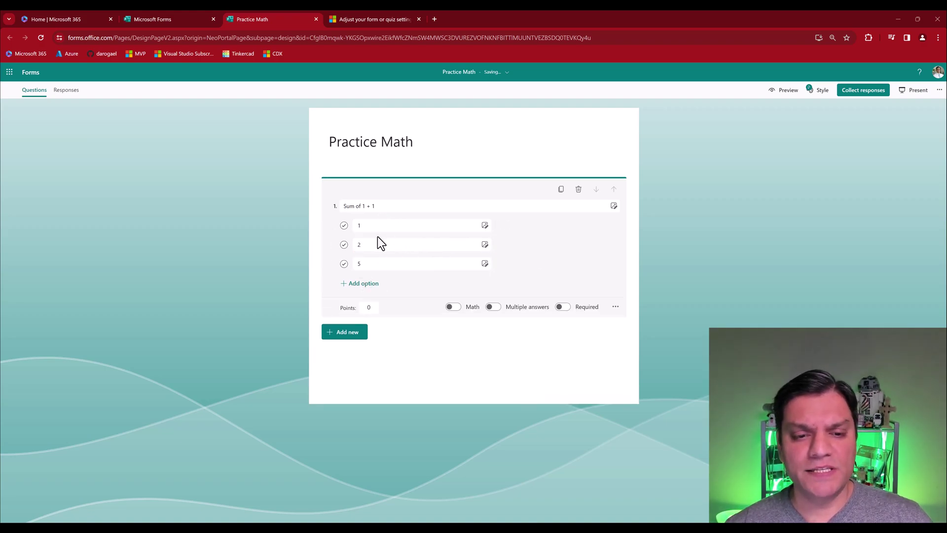
# Step: Mark 2 as the correct answer and try the Practice mode demo from quiz settings
pyautogui.click(345, 245)
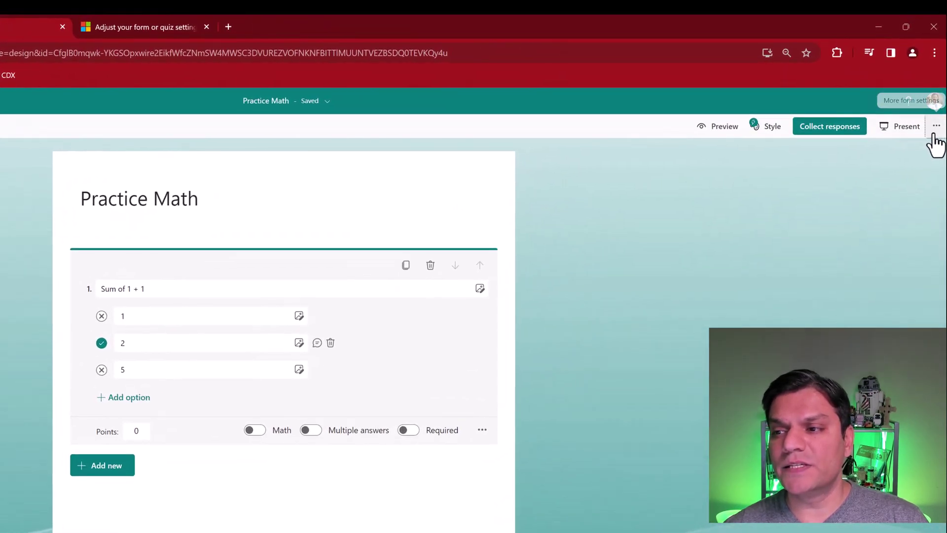
pyautogui.click(935, 130)
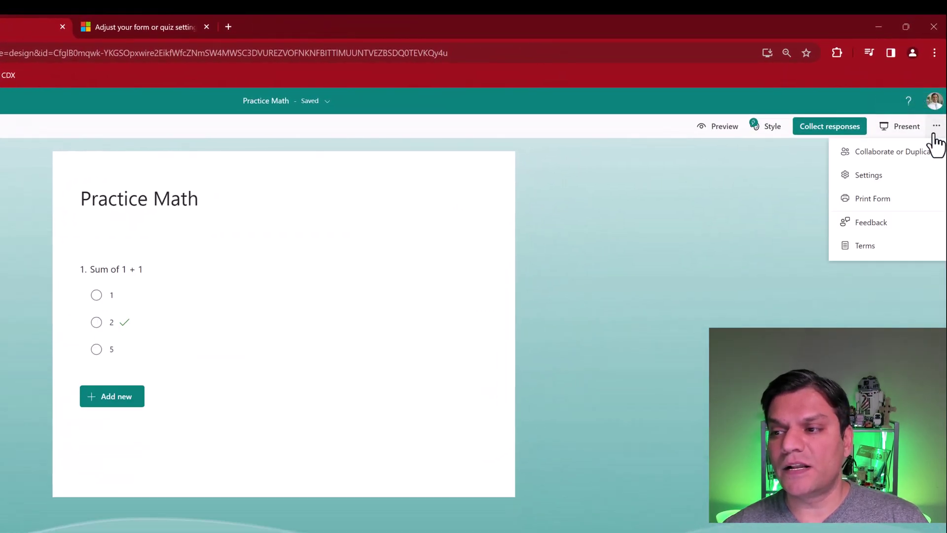
pyautogui.click(886, 178)
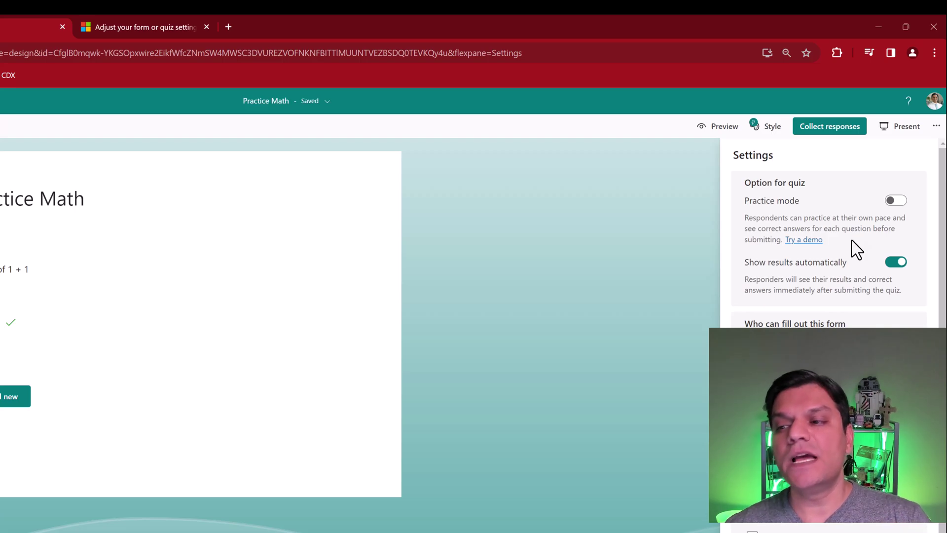
pyautogui.click(809, 240)
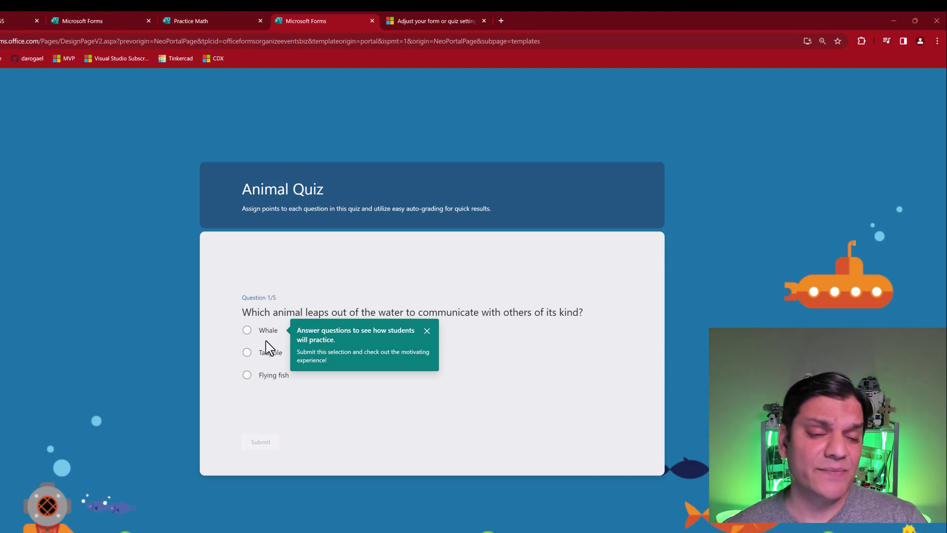
# Step: Switch on Practice mode for Practice Math and preview it
pyautogui.click(372, 21)
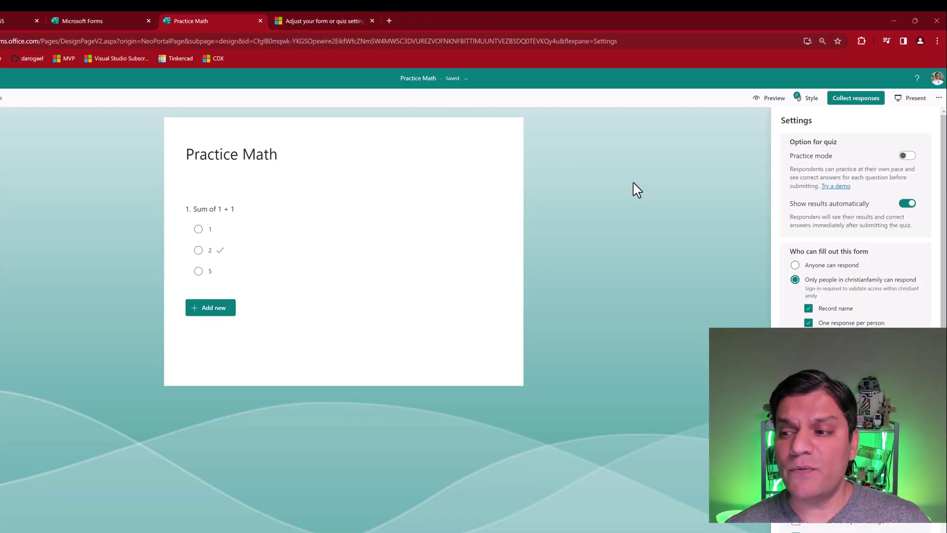
pyautogui.click(909, 156)
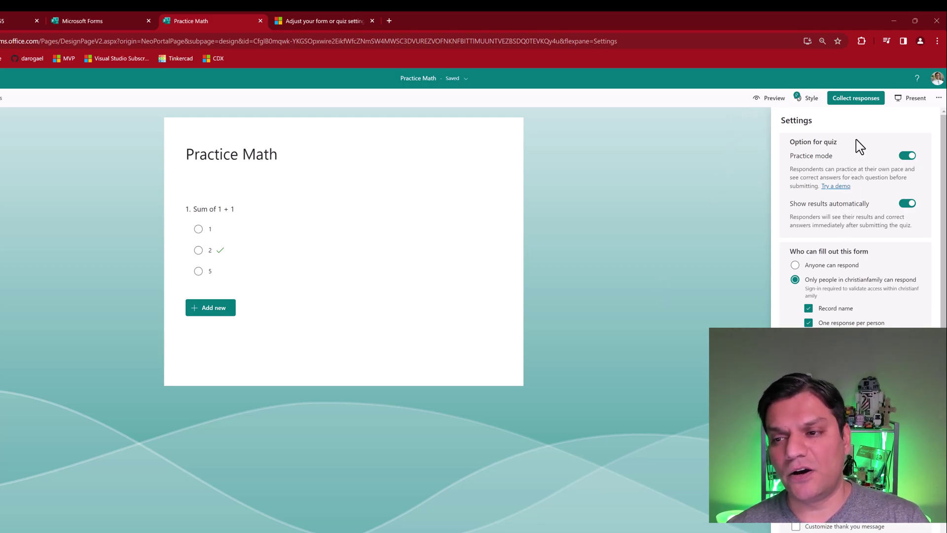
pyautogui.click(757, 98)
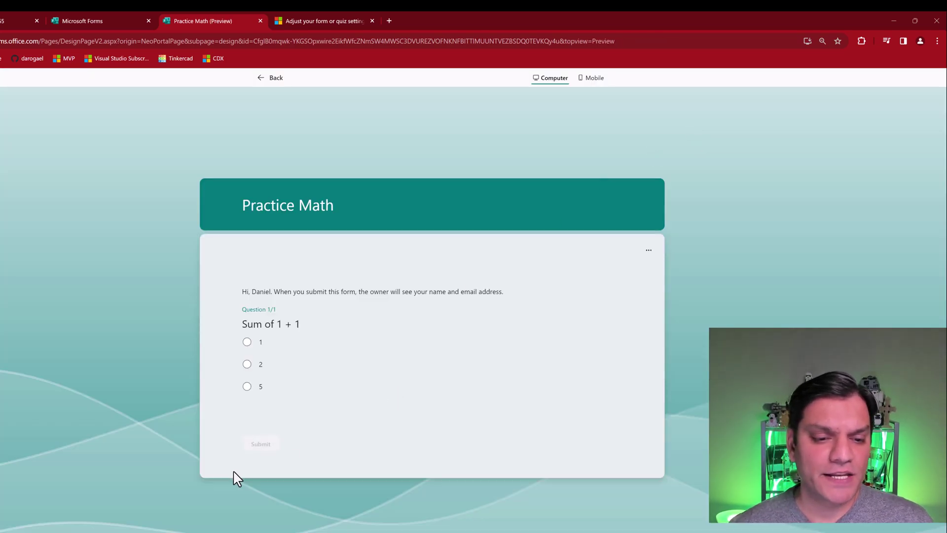
# Step: Submit wrong answers 1 and then 5, then reveal the correct answer
pyautogui.click(247, 342)
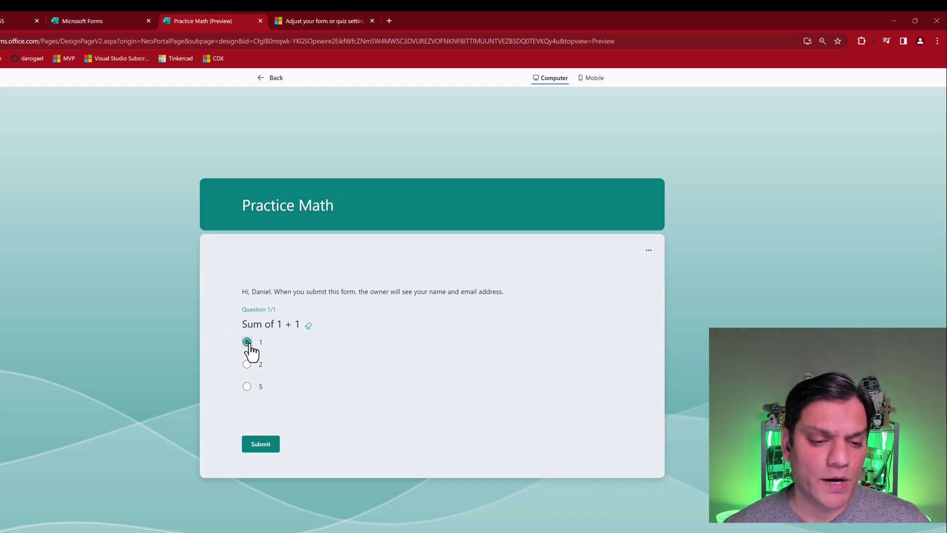
pyautogui.click(253, 450)
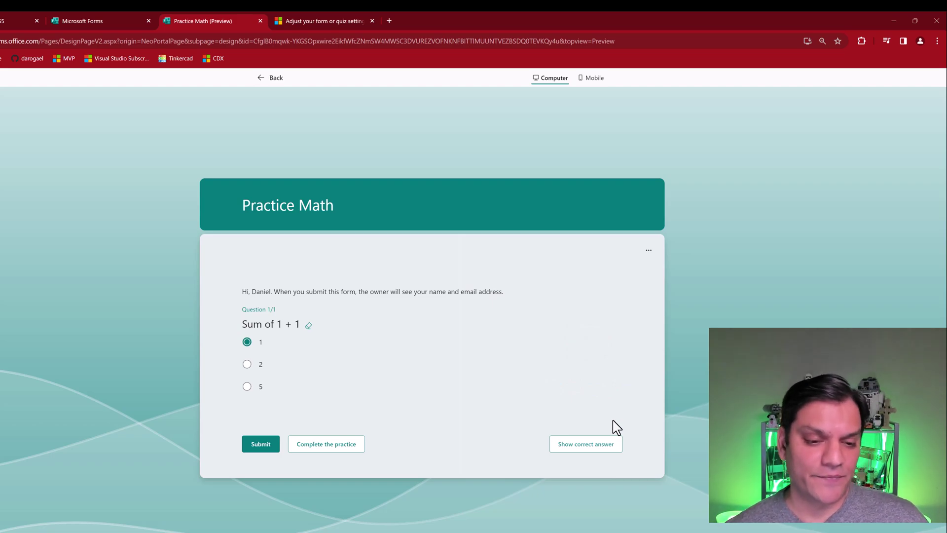
pyautogui.click(247, 387)
pyautogui.click(256, 459)
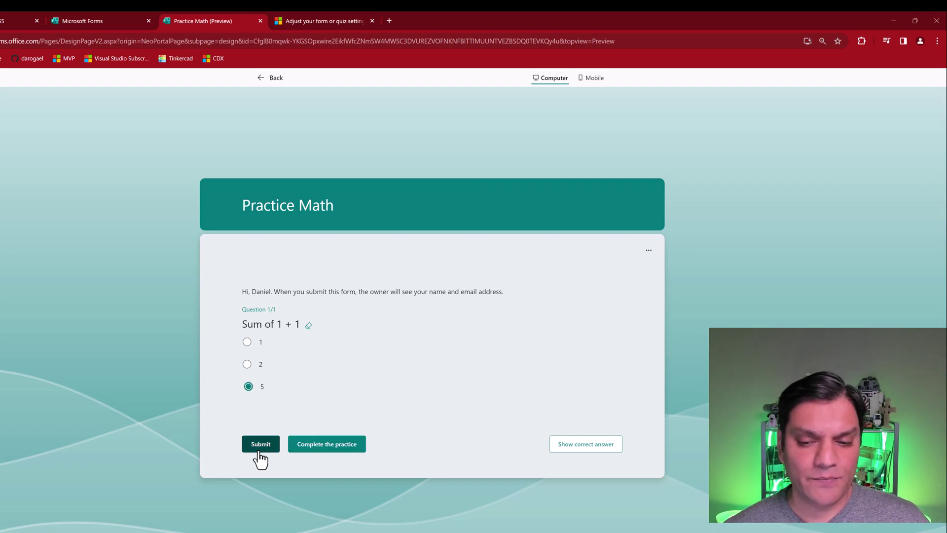
pyautogui.click(527, 424)
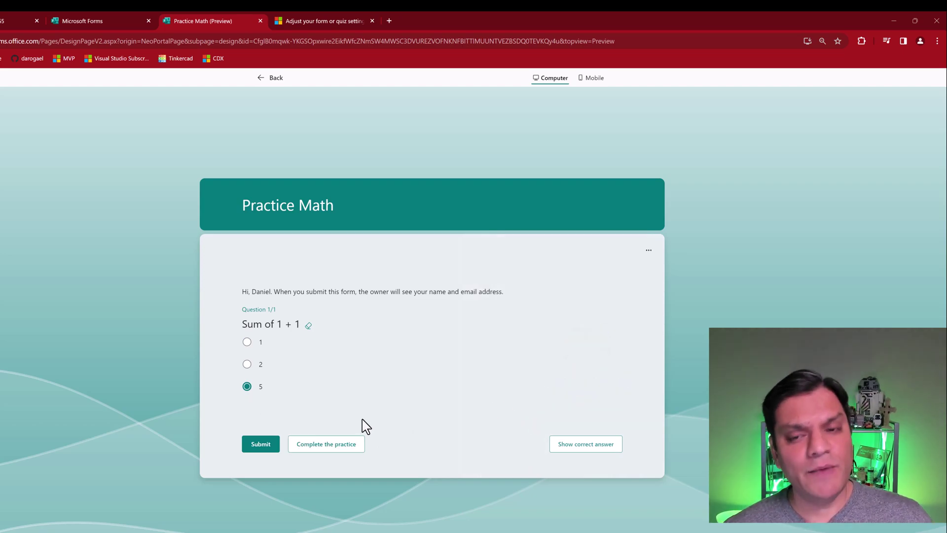
pyautogui.click(575, 445)
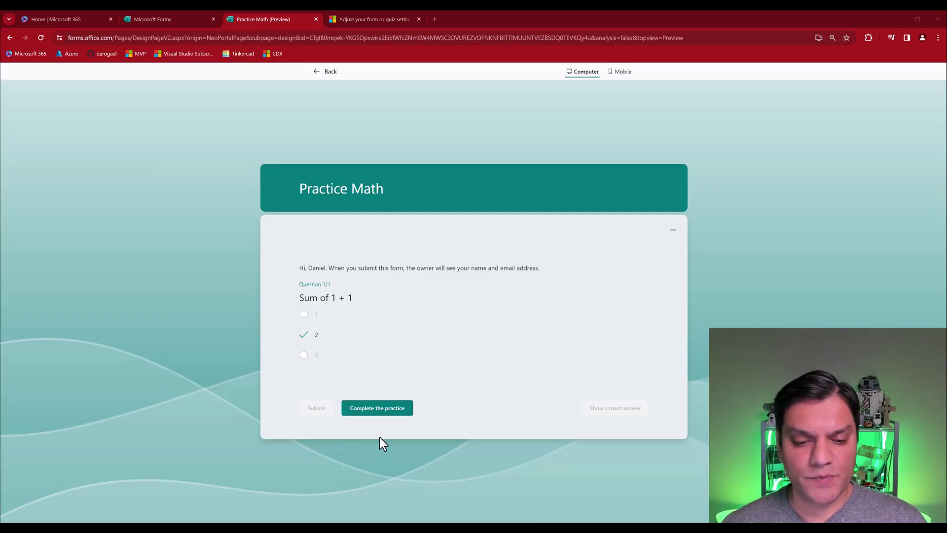
# Step: Complete the practice, view the question recap, and exit the preview with Escape
pyautogui.click(383, 413)
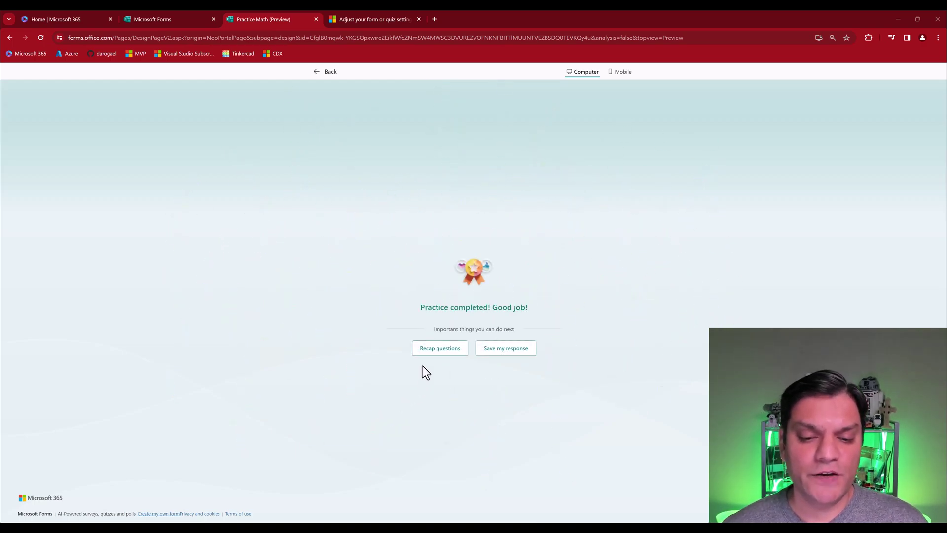
pyautogui.click(430, 350)
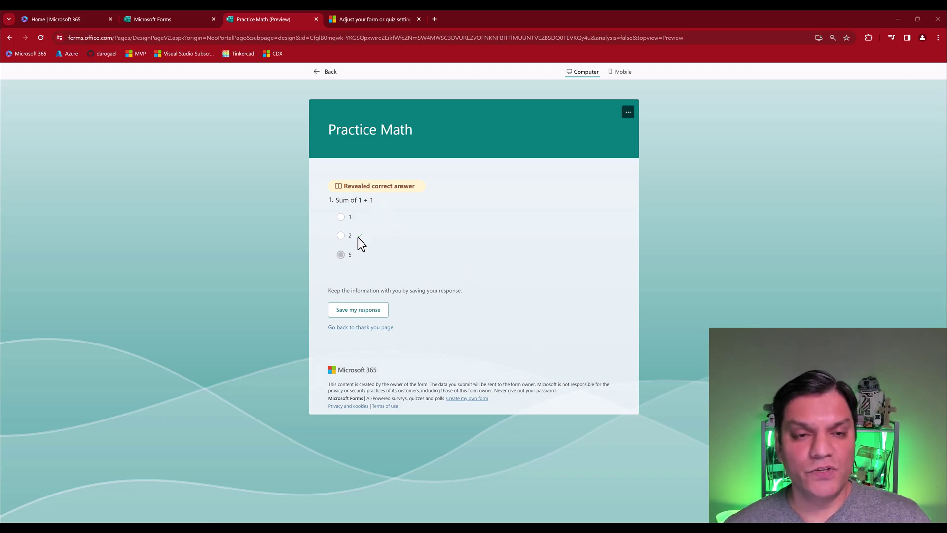
pyautogui.press('Escape')
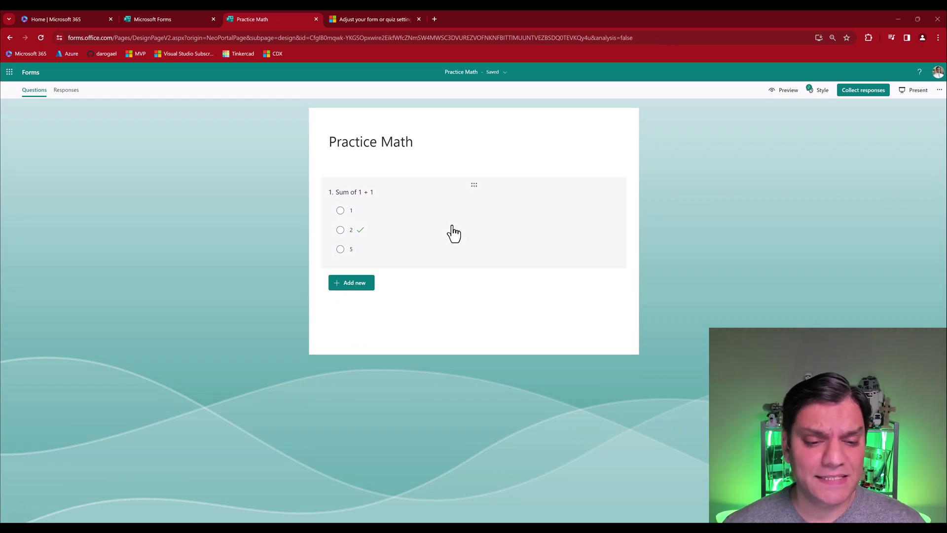
# Step: Add choice question 'Sum of 2 + 2' offering 3, 4, 6, with 4 as the correct answer
pyautogui.click(361, 283)
pyautogui.click(362, 284)
pyautogui.write('Sum of 2 + 2')
pyautogui.click(390, 327)
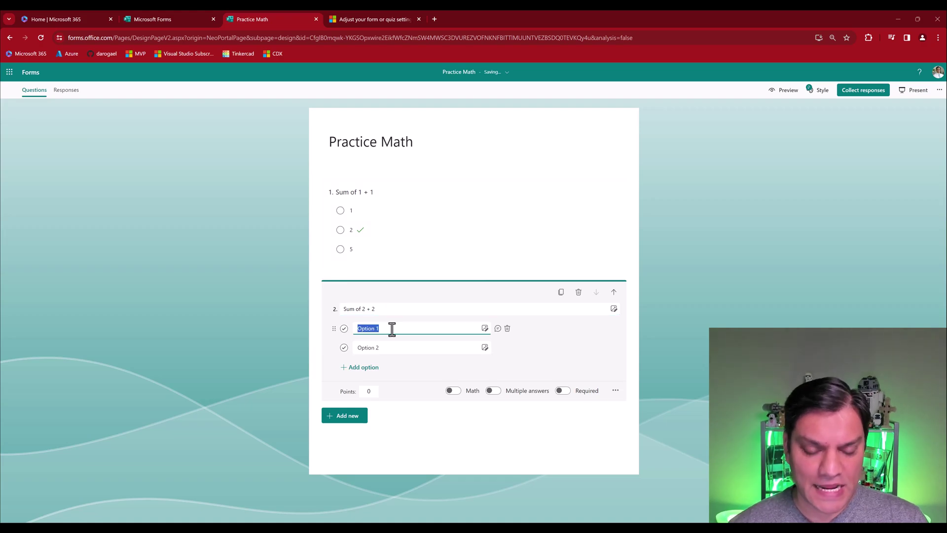
pyautogui.write('3')
pyautogui.click(387, 347)
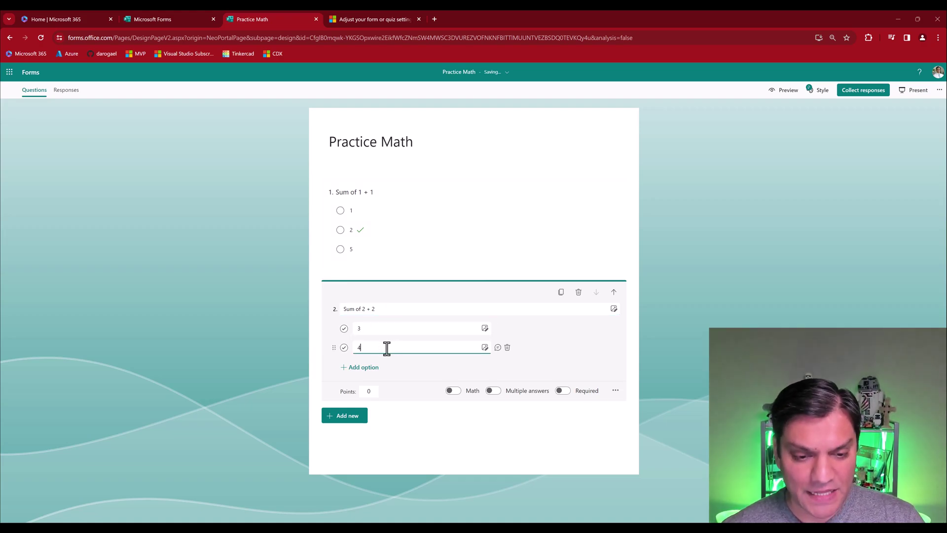
pyautogui.click(363, 368)
pyautogui.write('6')
pyautogui.click(344, 347)
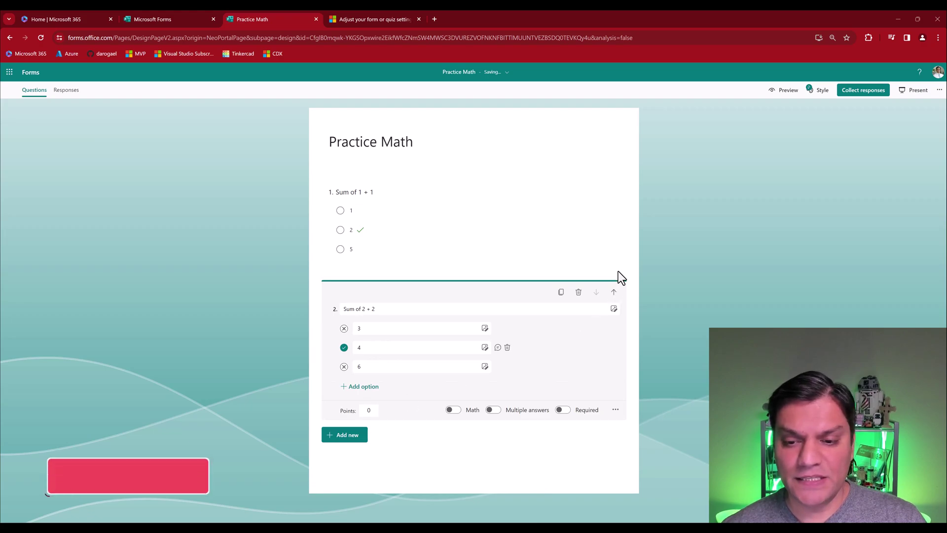
# Step: Add a section and move question 2 into Section 2
pyautogui.click(347, 436)
pyautogui.click(514, 434)
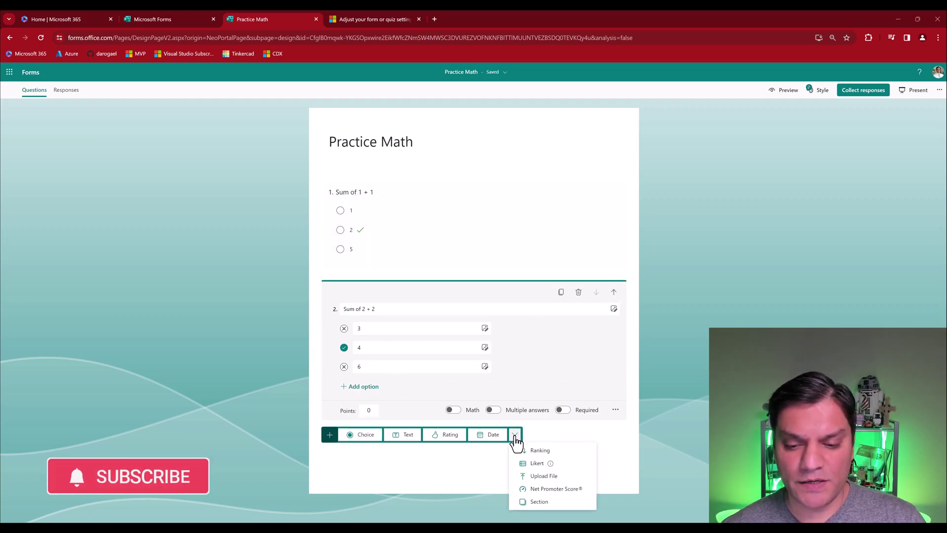
pyautogui.click(544, 499)
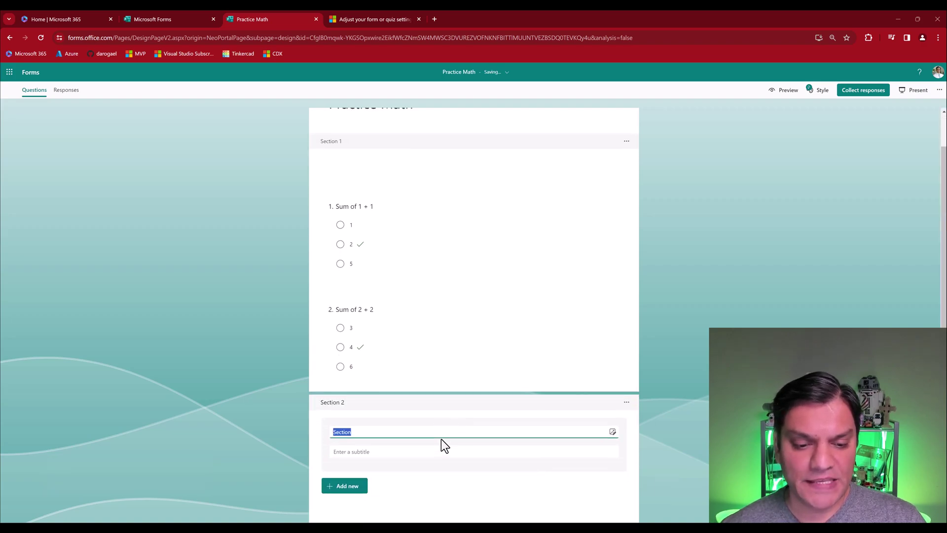
pyautogui.scroll(2, 441, 439)
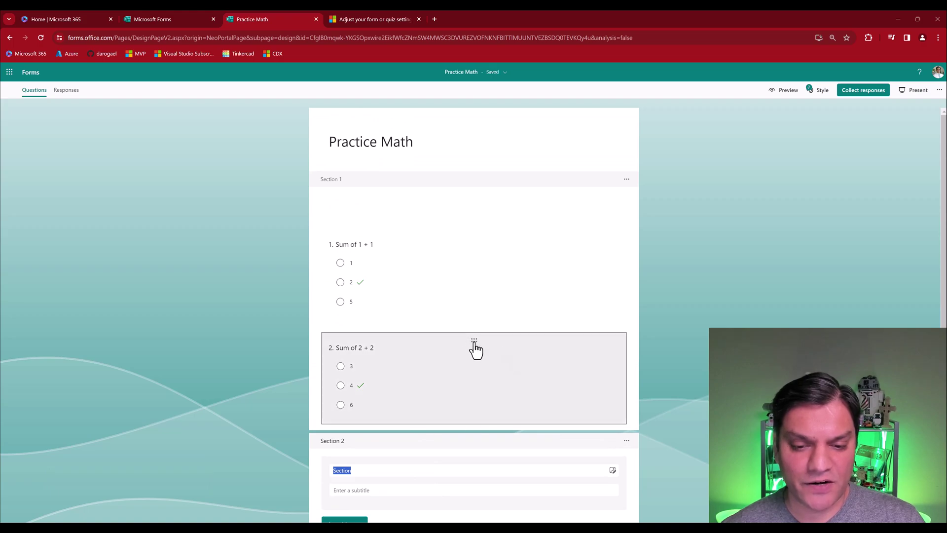
pyautogui.moveTo(475, 348); pyautogui.dragTo(496, 392)
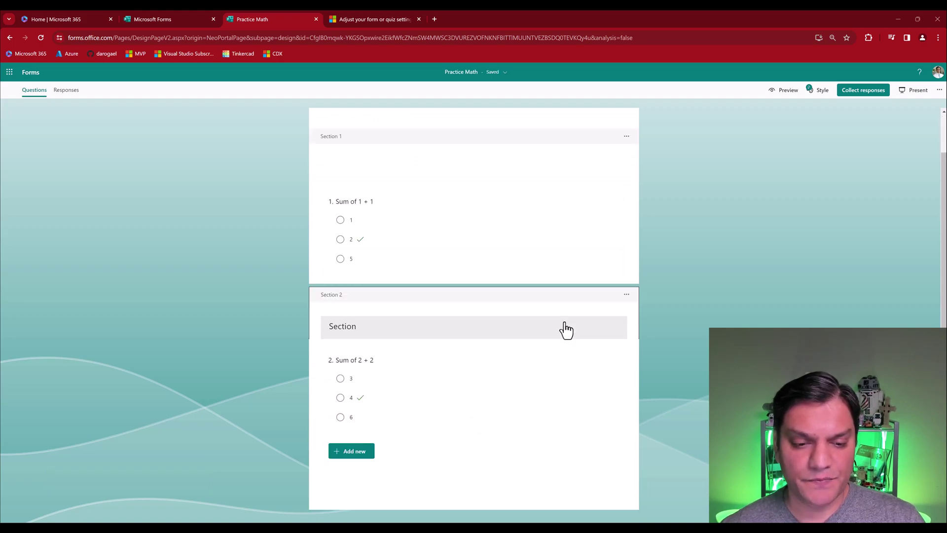
pyautogui.click(669, 363)
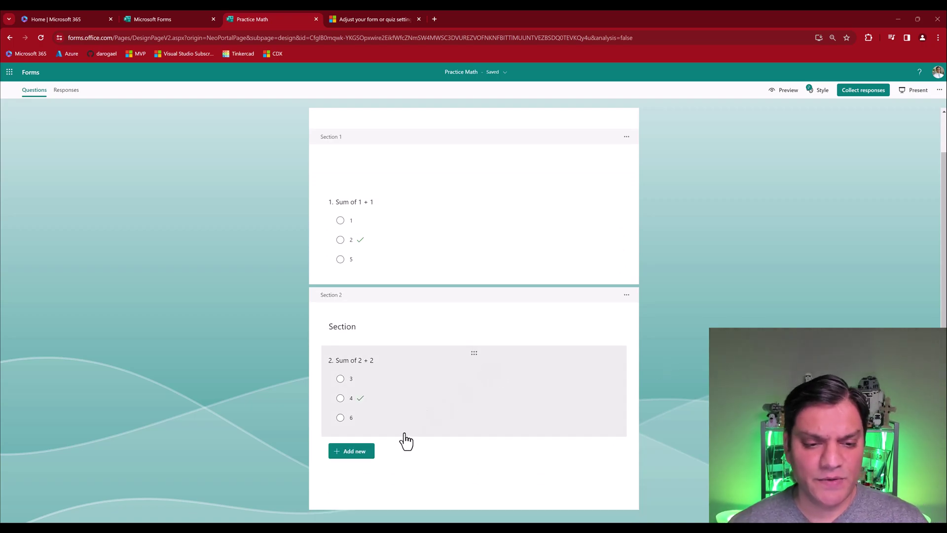
# Step: Add an empty Section 3 at the end of the quiz
pyautogui.click(363, 461)
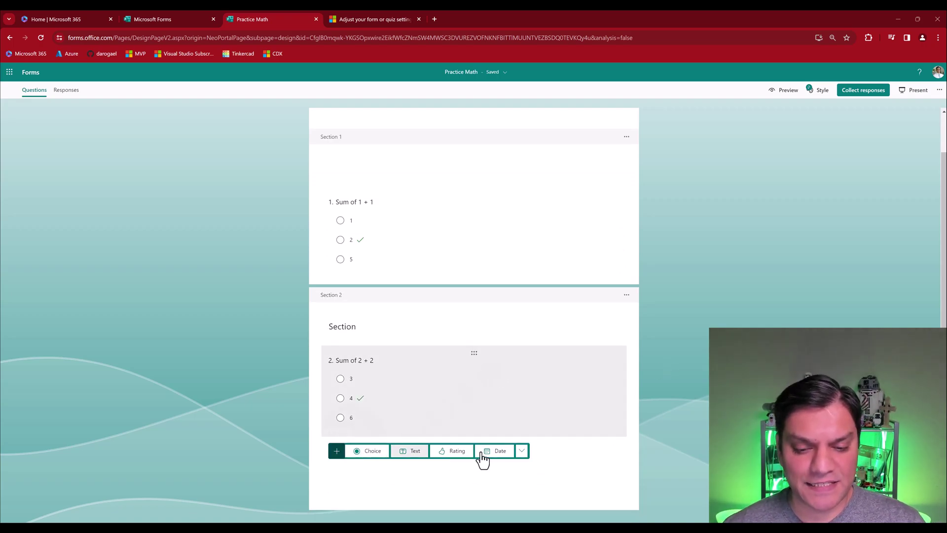
pyautogui.click(523, 454)
pyautogui.click(545, 434)
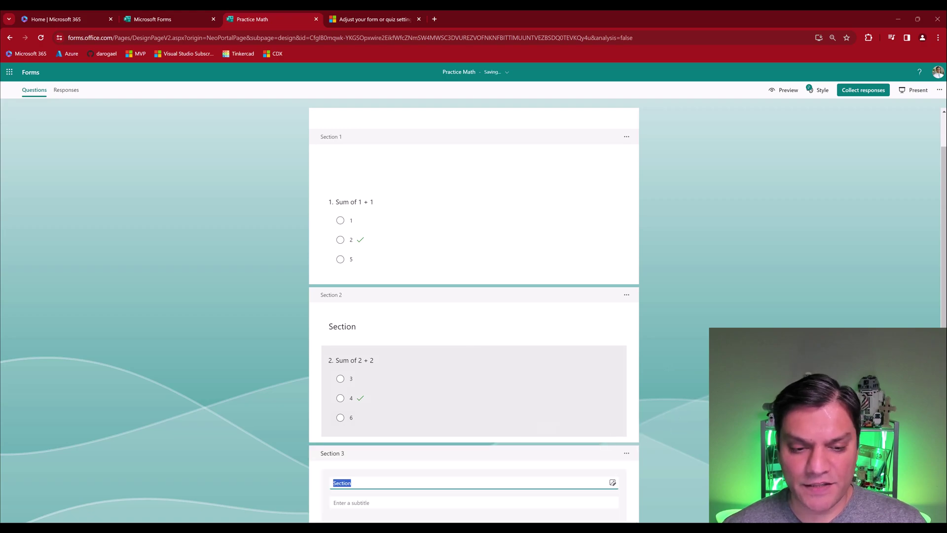
# Step: In Section 3, add choice question 'Sum of 3 x 3' offering 6, 9, 10, with 9 correct
pyautogui.click(363, 459)
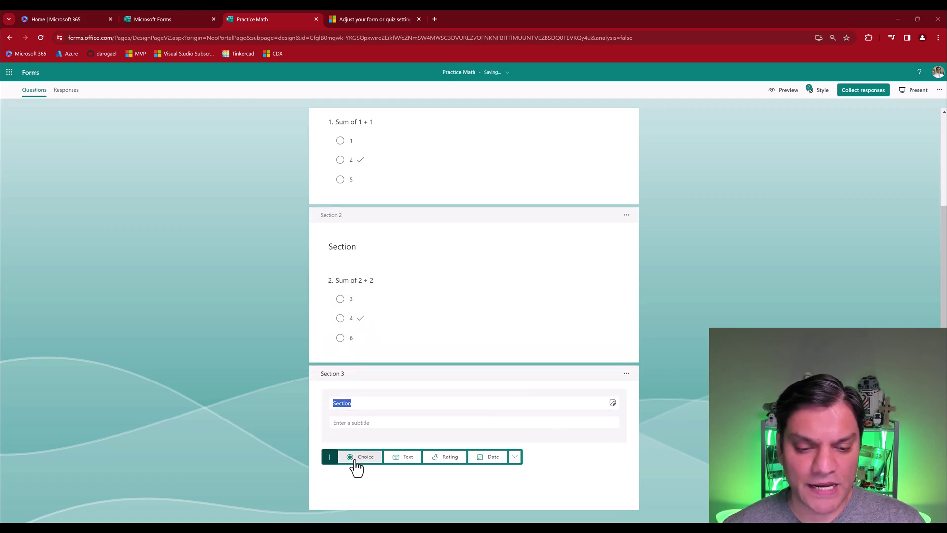
pyautogui.click(355, 463)
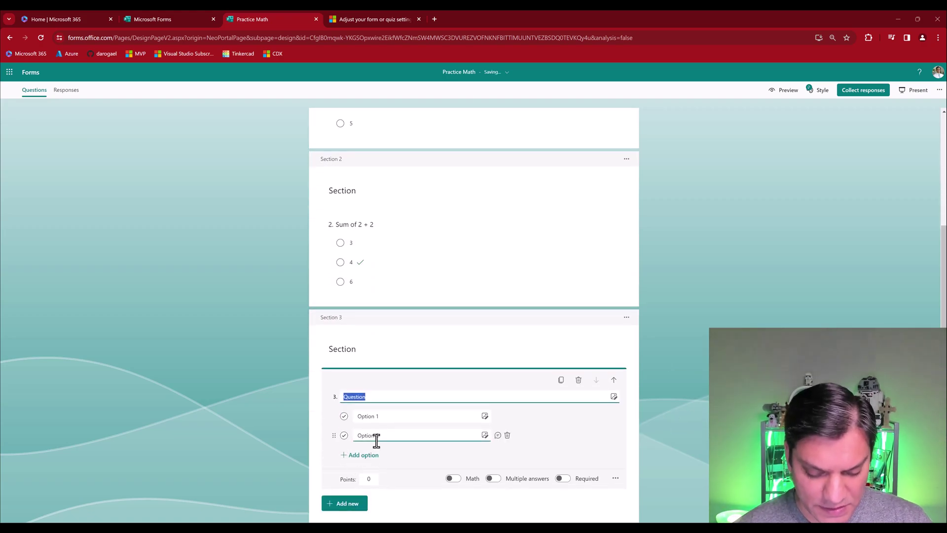
pyautogui.write('Sum of 3')
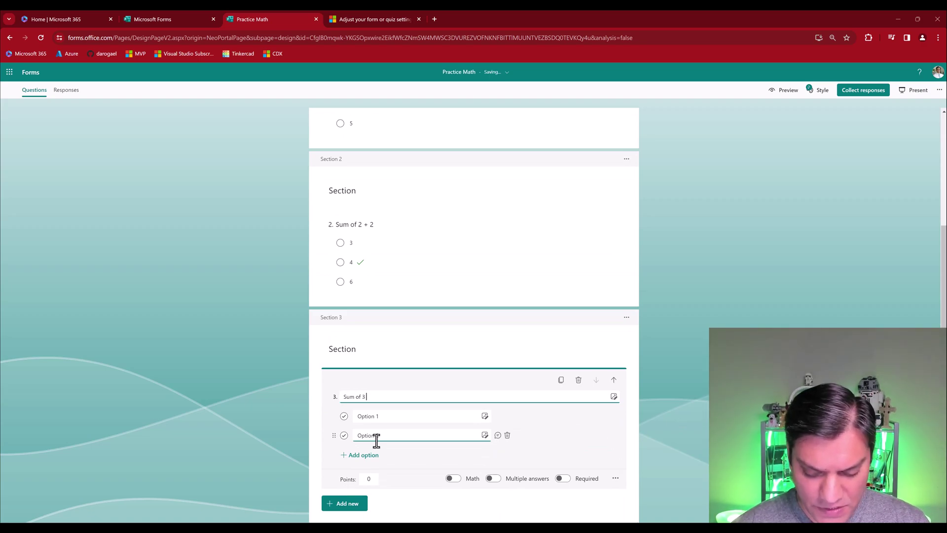
pyautogui.write(' x')
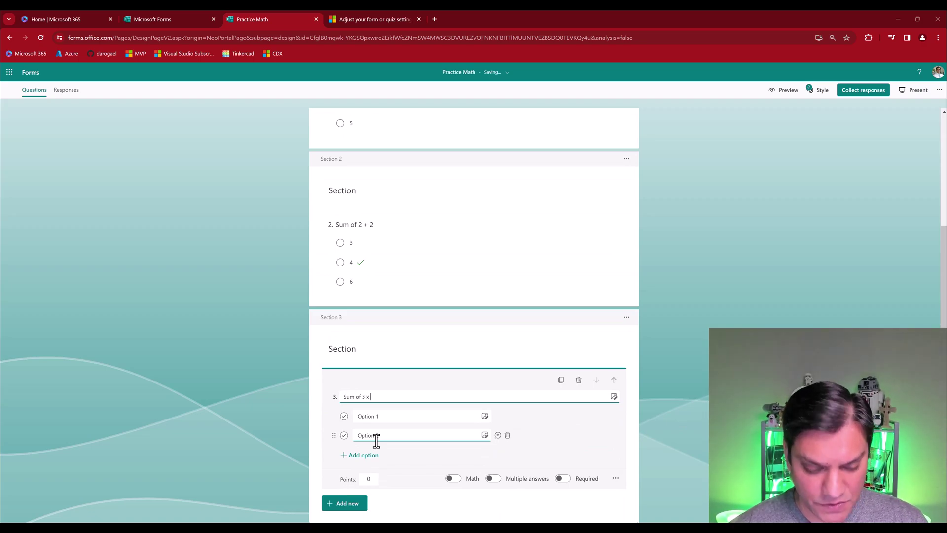
pyautogui.write(' 3')
pyautogui.click(384, 416)
pyautogui.write('6')
pyautogui.click(379, 436)
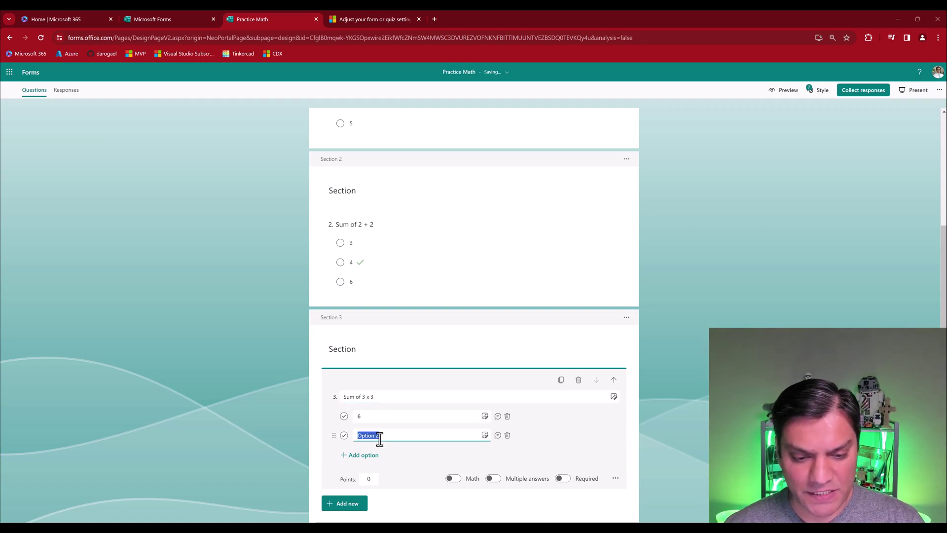
pyautogui.write('9')
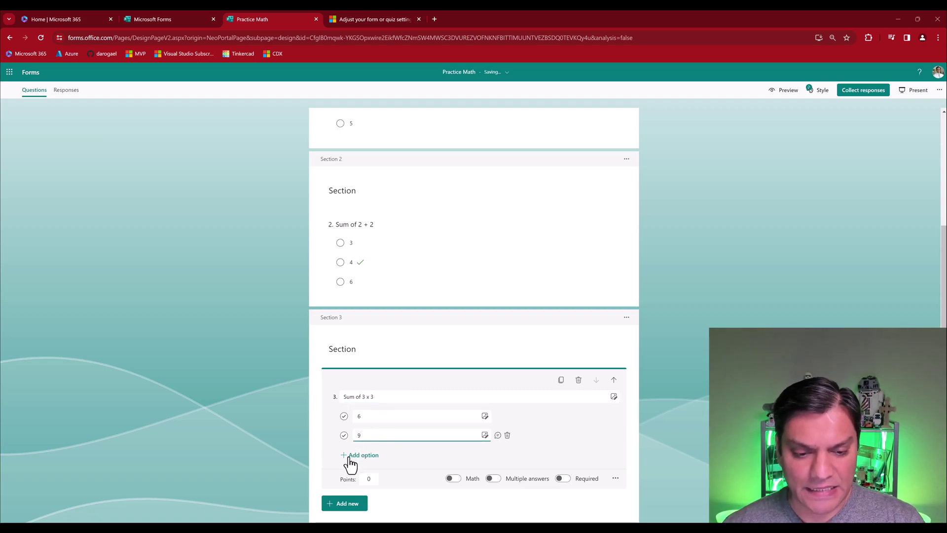
pyautogui.click(353, 455)
pyautogui.write('10')
pyautogui.click(344, 435)
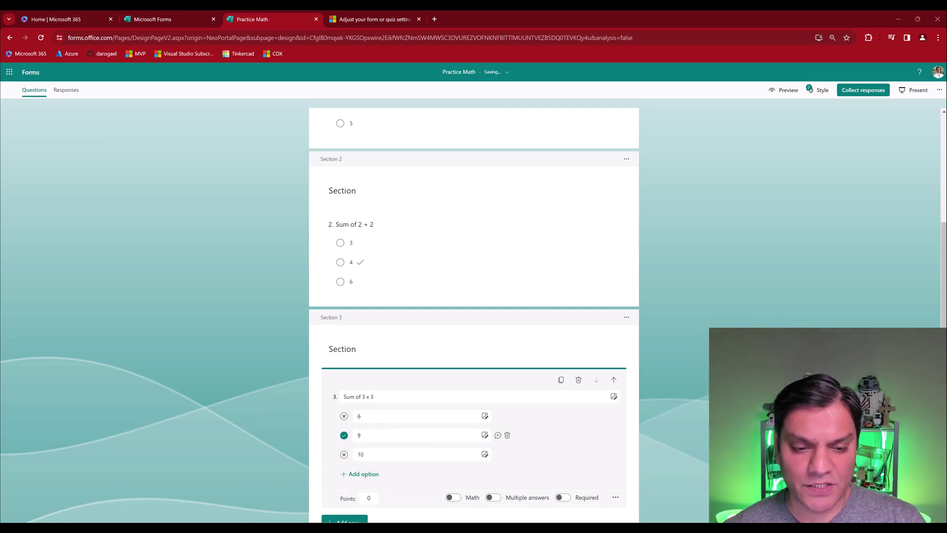
pyautogui.press('Escape')
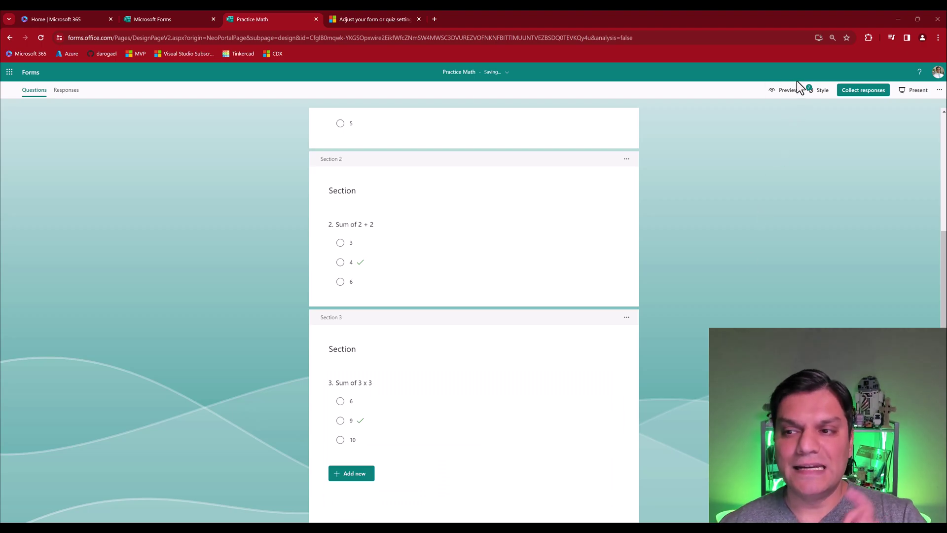
# Step: Preview the quiz and answer question 1 with 1, then correctly with 2
pyautogui.click(788, 92)
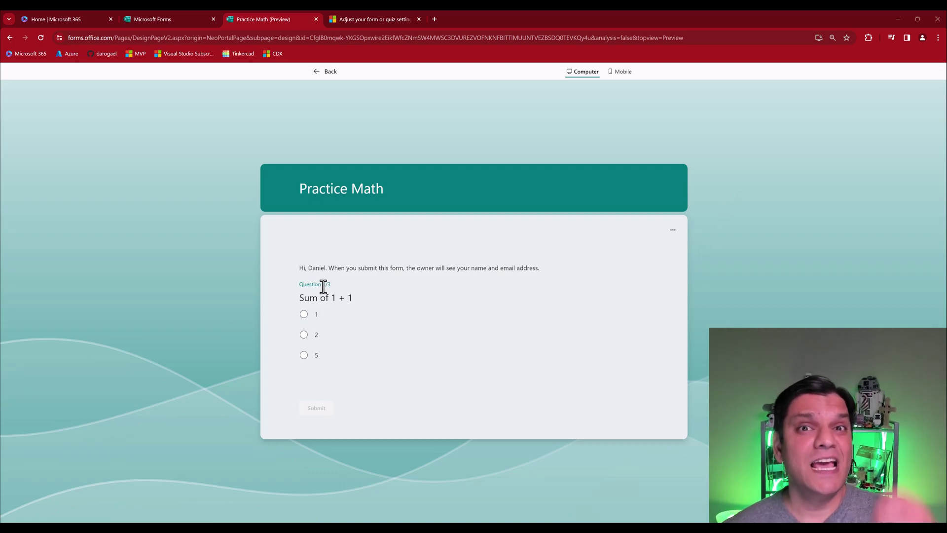
pyautogui.click(304, 314)
pyautogui.click(316, 412)
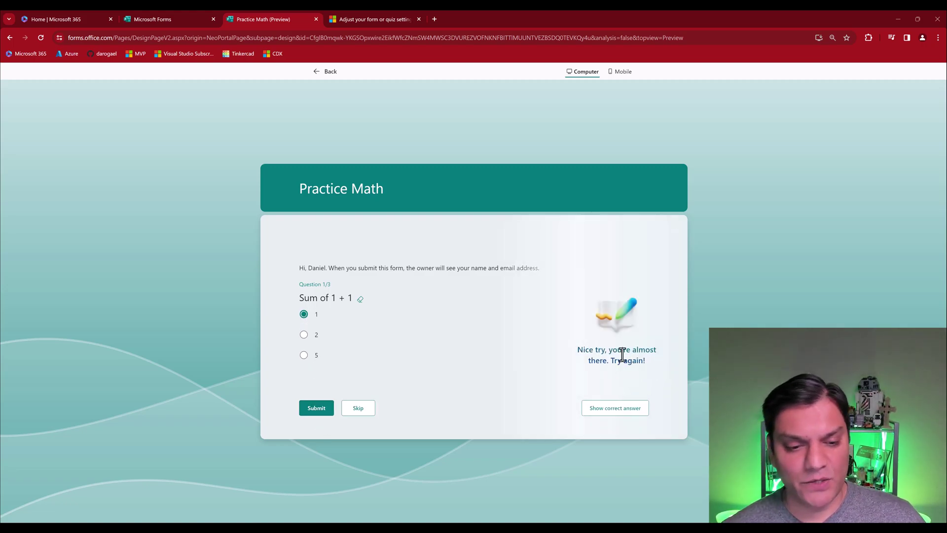
pyautogui.click(304, 335)
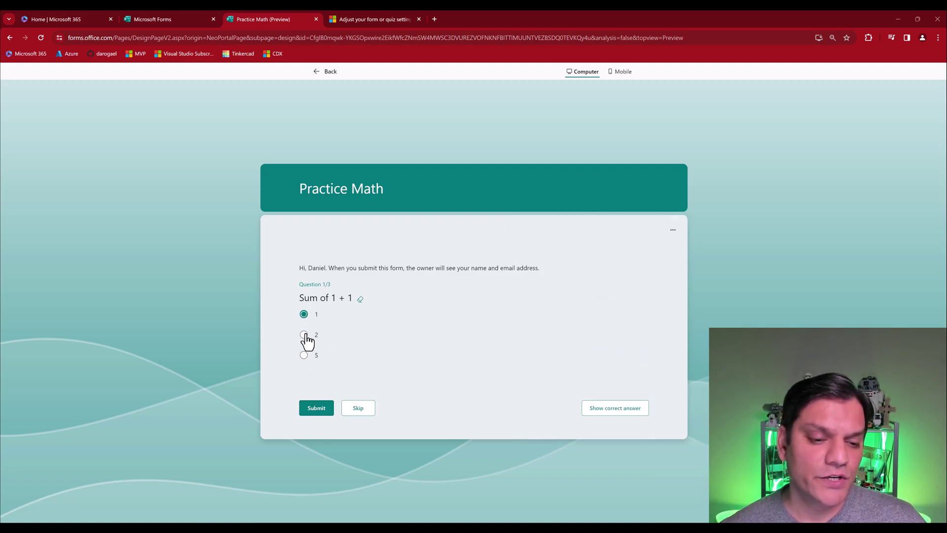
pyautogui.click(314, 407)
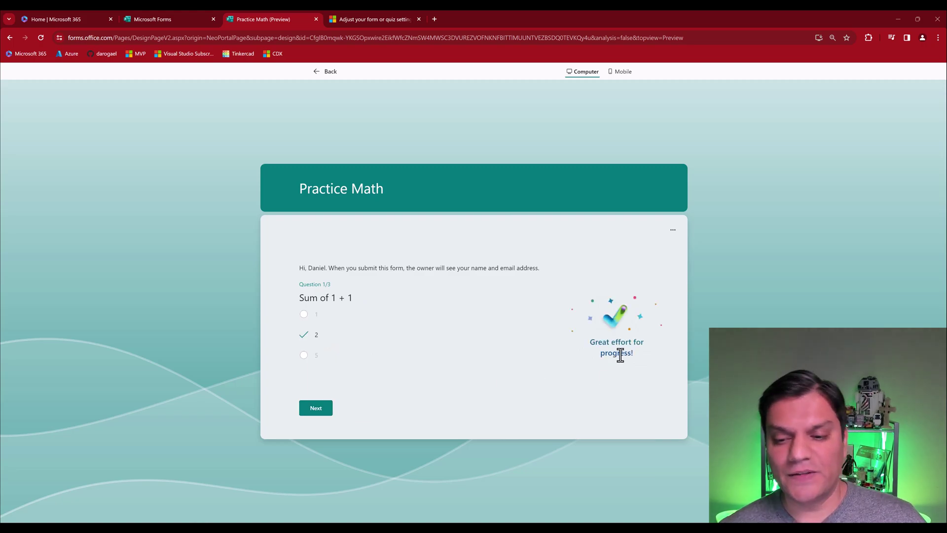
# Step: Answer question 2 with 4 and question 3 with 9, then complete the practice
pyautogui.click(320, 415)
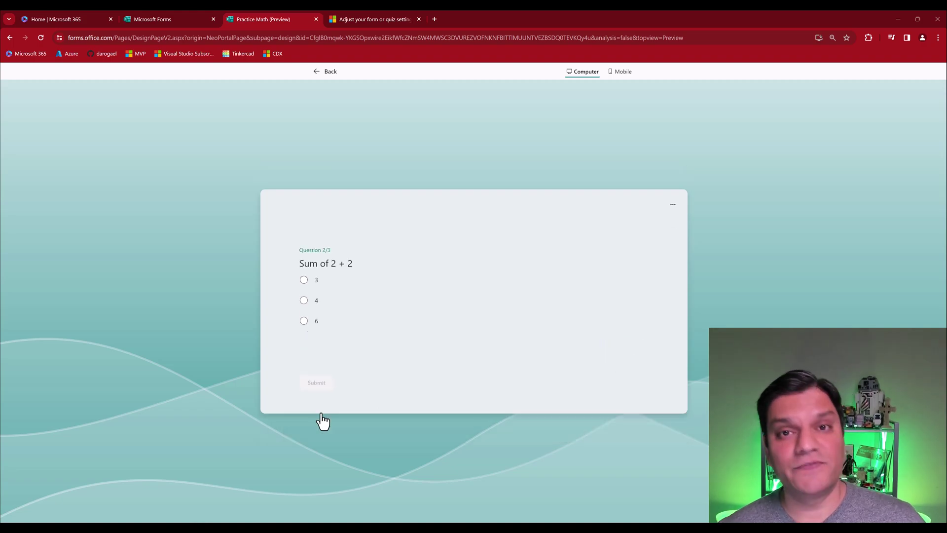
pyautogui.click(304, 300)
pyautogui.click(324, 385)
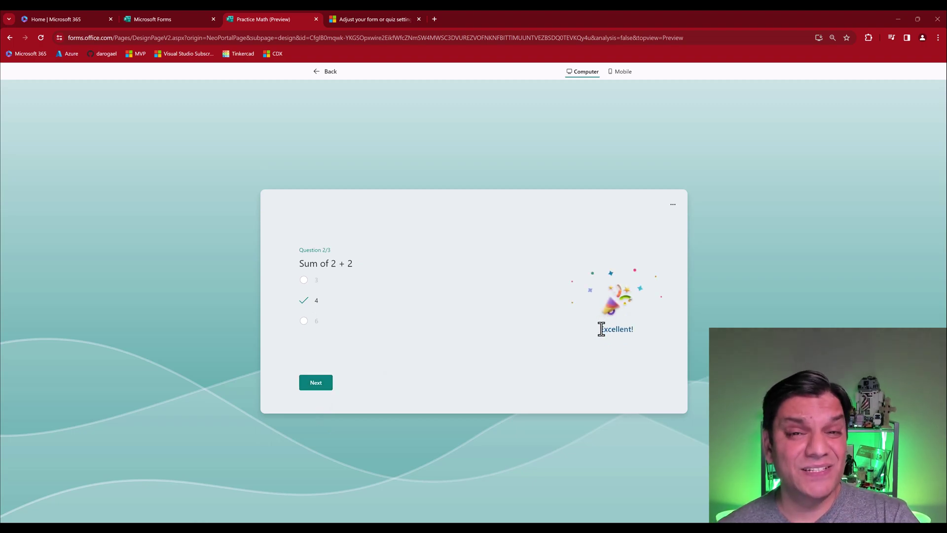
pyautogui.click(309, 382)
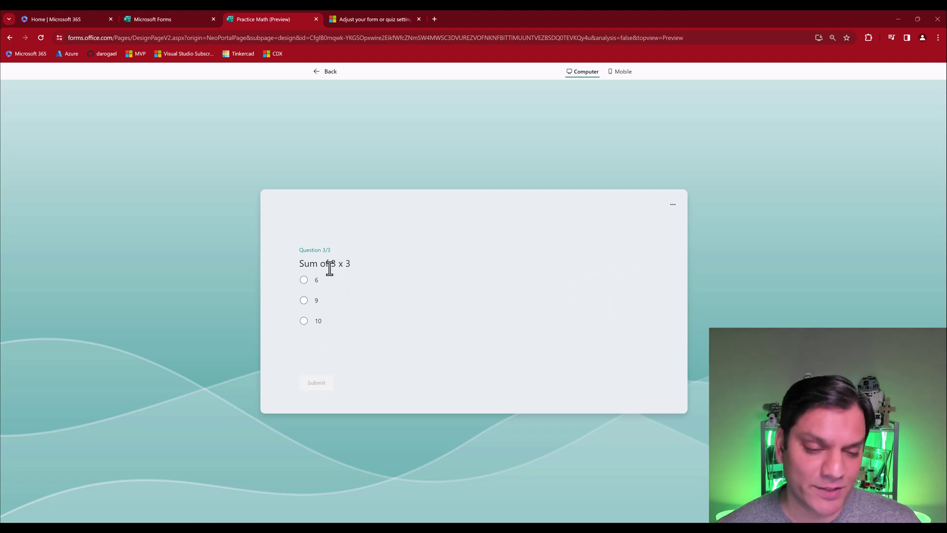
pyautogui.click(304, 305)
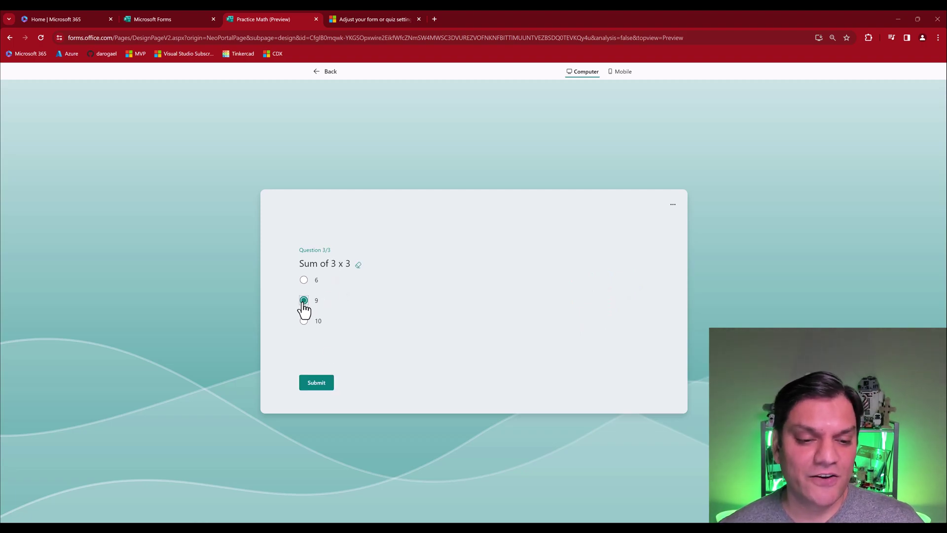
pyautogui.click(321, 389)
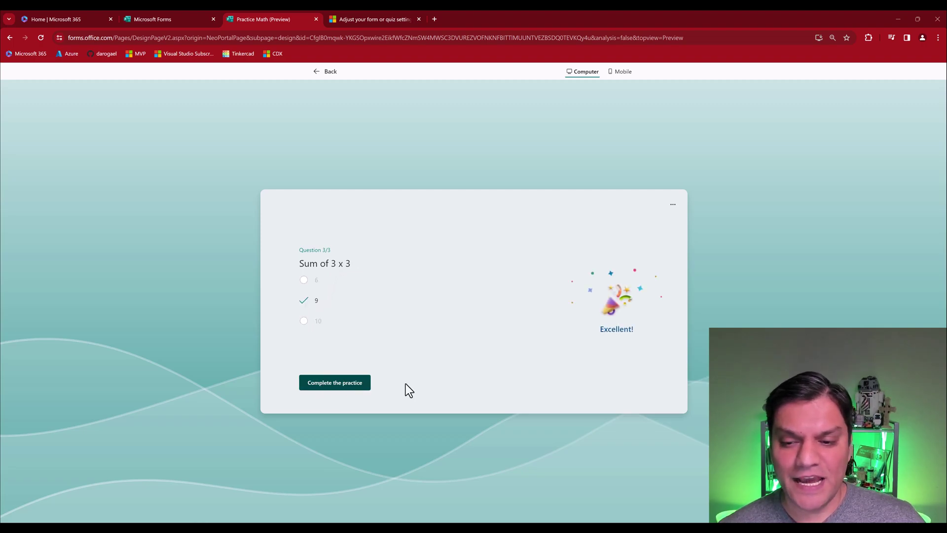
pyautogui.click(363, 387)
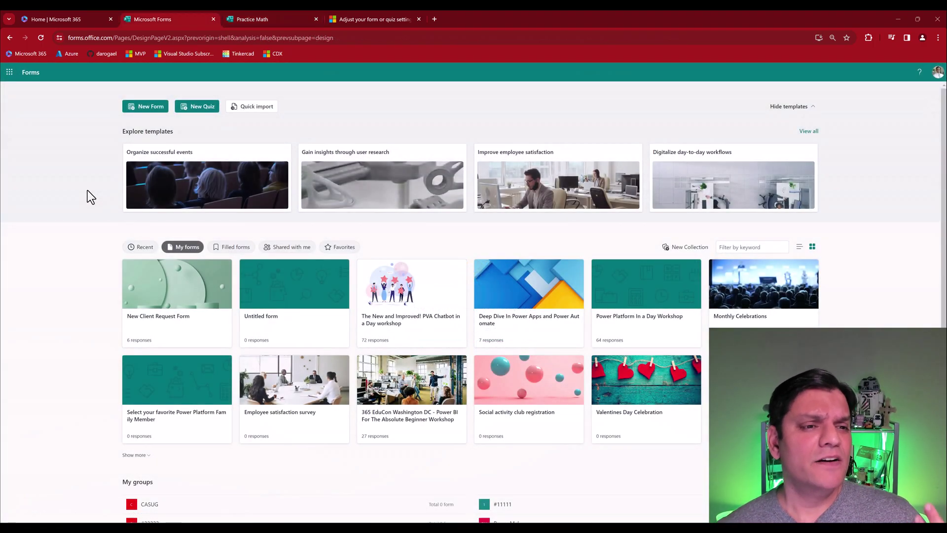
# Step: Create a new blank quiz
pyautogui.click(203, 107)
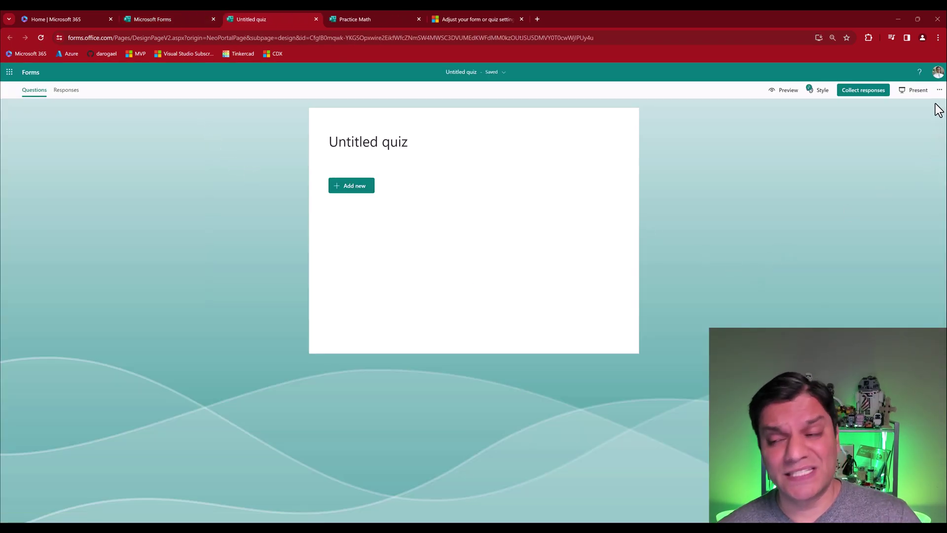
# Step: In the new quiz's Settings, choose 'Anyone can respond' and switch on Practice mode
pyautogui.click(939, 90)
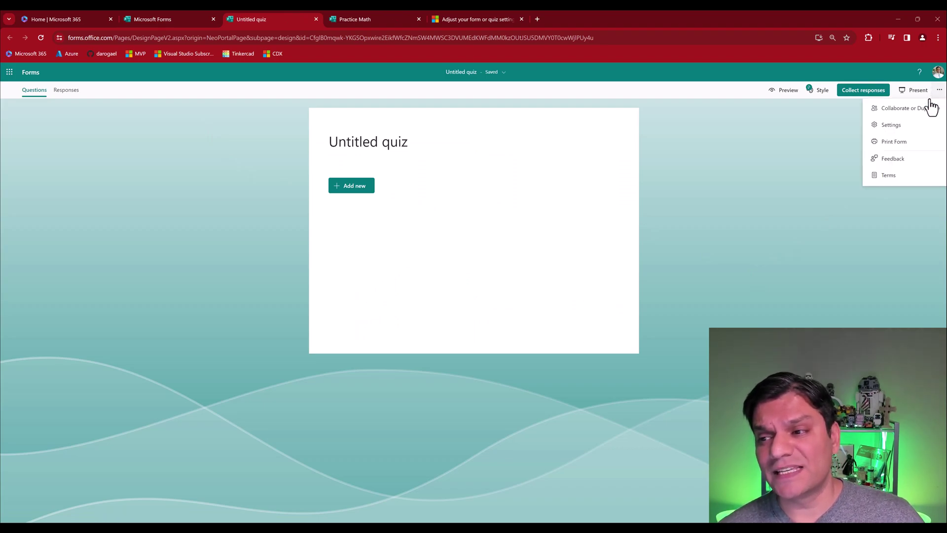
pyautogui.click(891, 125)
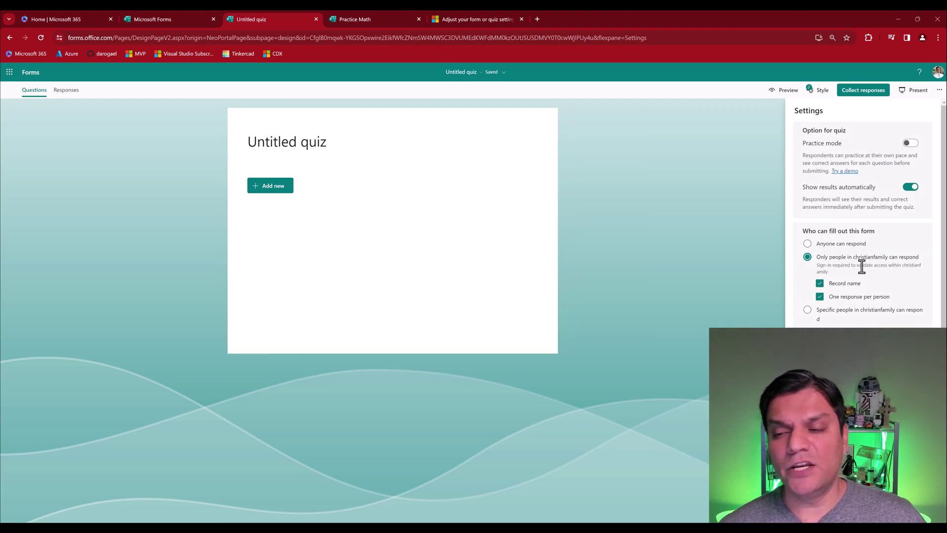
pyautogui.click(807, 244)
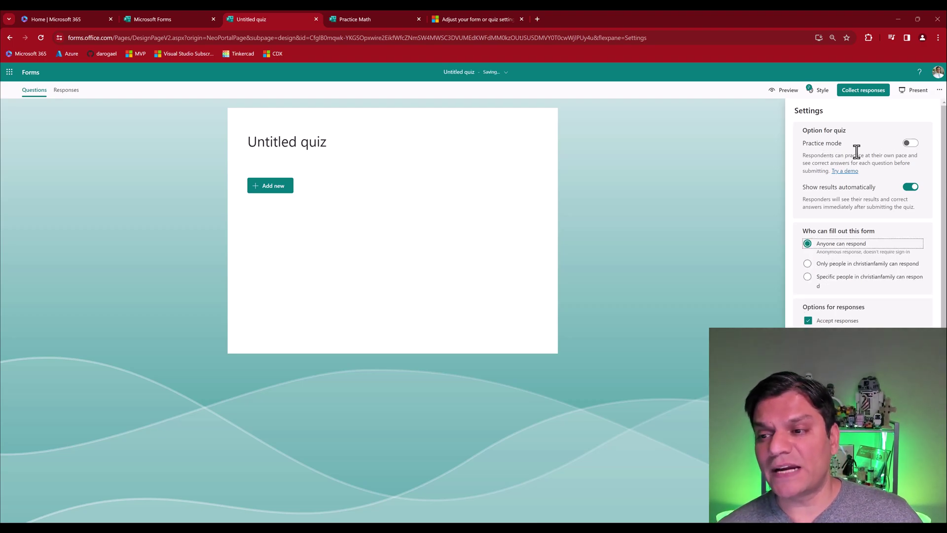
pyautogui.click(912, 147)
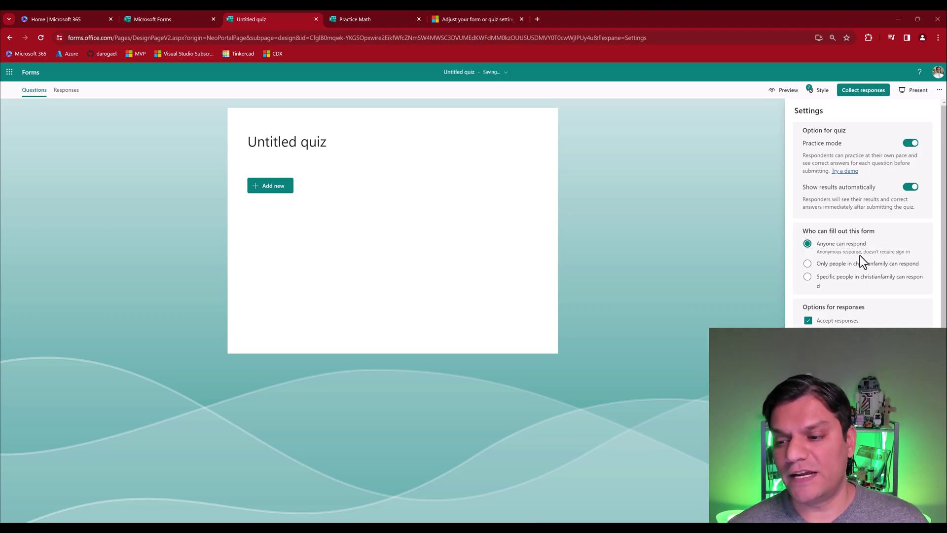